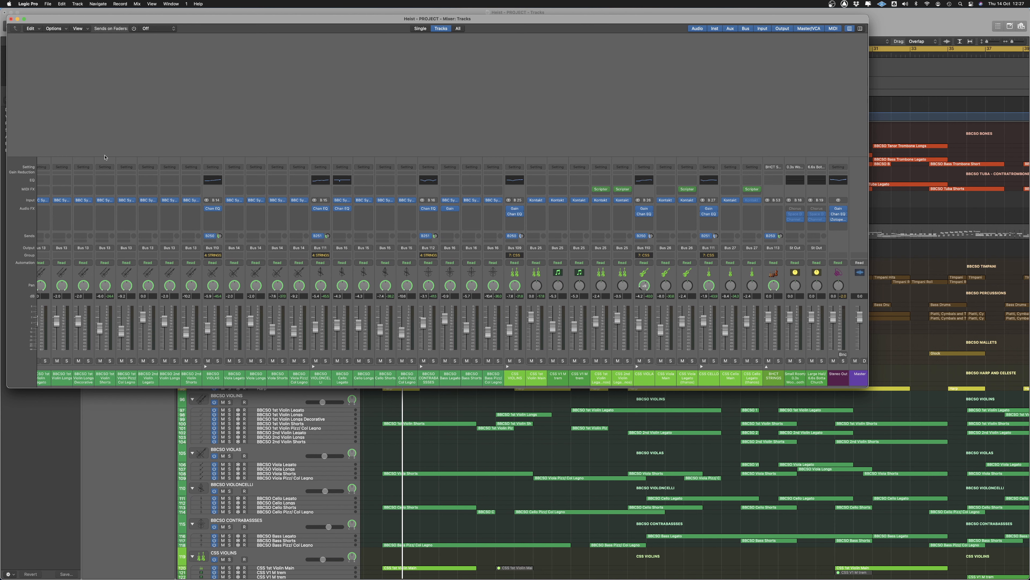
# Examine the settings of the Gain and Channel EQ plug-ins on the Stereo Out channel, closing each plug-in window
pyautogui.click(838, 210)
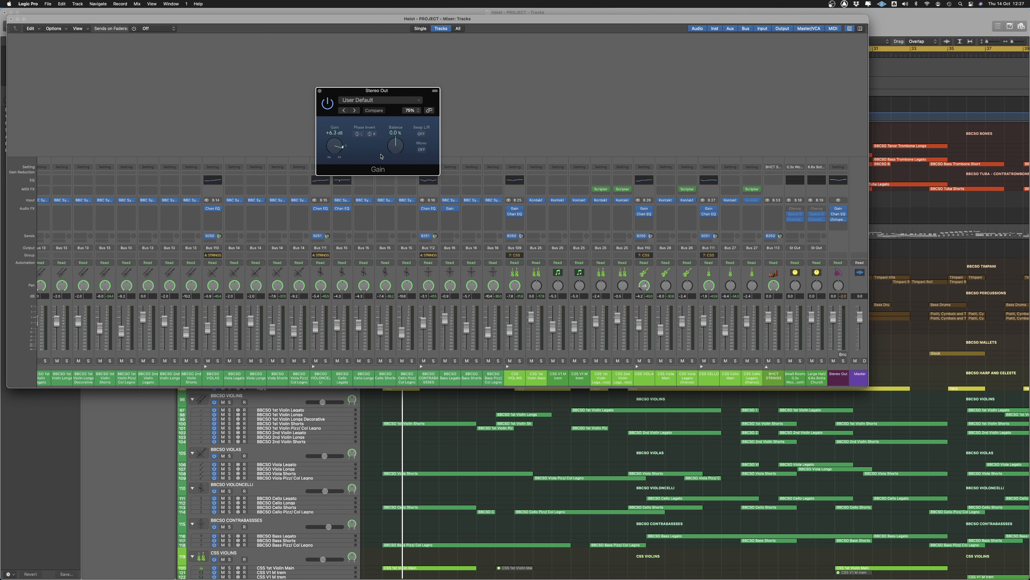
pyautogui.moveTo(839, 215)
pyautogui.click(320, 91)
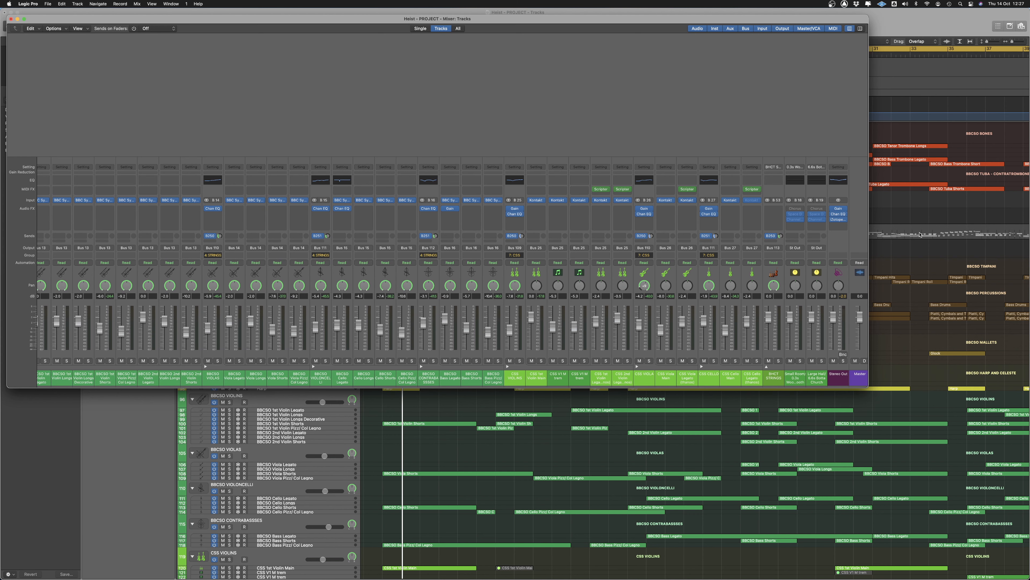
pyautogui.click(839, 215)
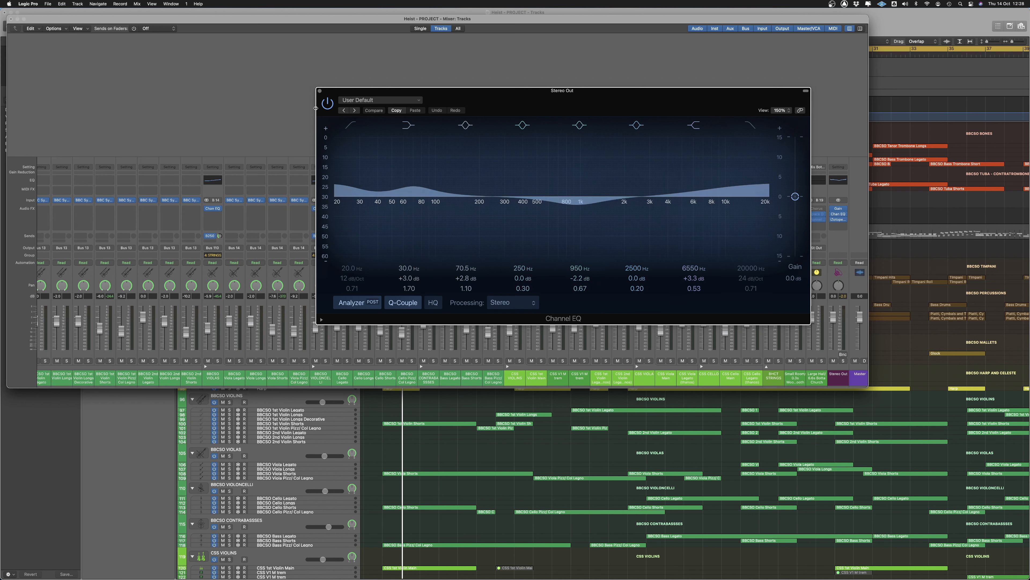
pyautogui.click(320, 91)
# Open the Ozone 7 plug-in on the Stereo Out channel and examine its Equalizer's Mid and Side curves
pyautogui.moveTo(837, 221)
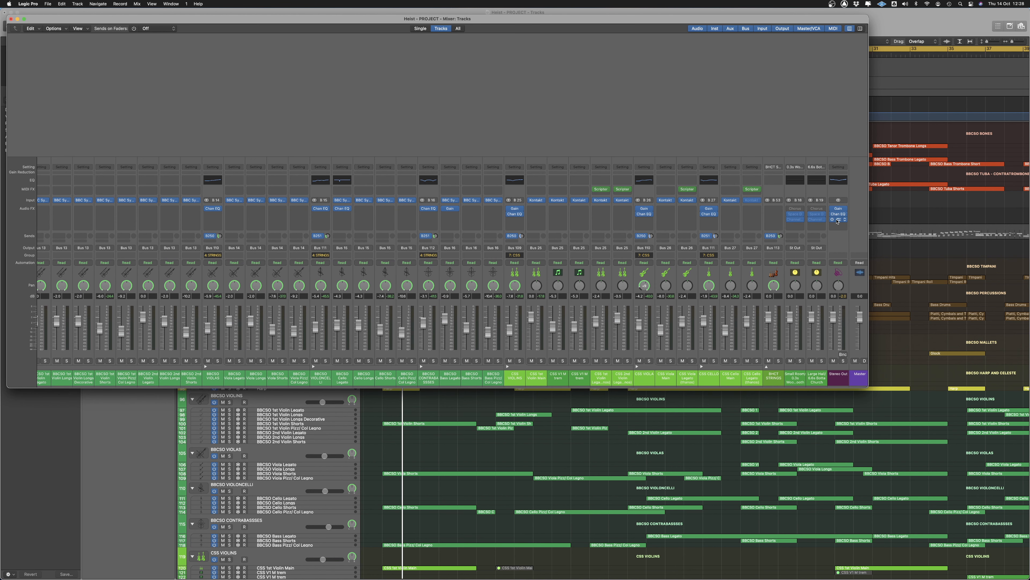
pyautogui.click(838, 220)
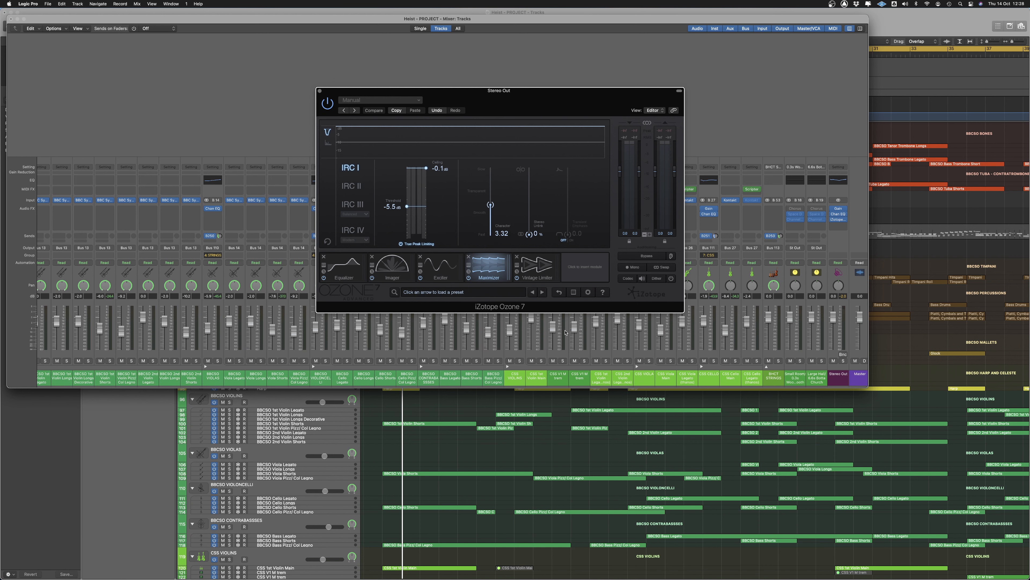
pyautogui.click(357, 275)
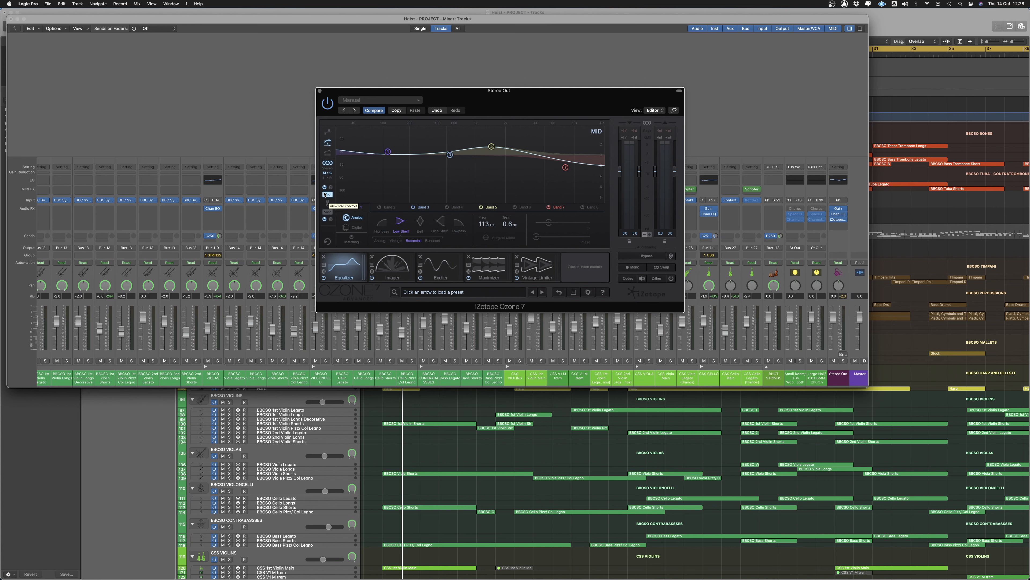
pyautogui.click(330, 213)
pyautogui.click(331, 195)
pyautogui.click(328, 212)
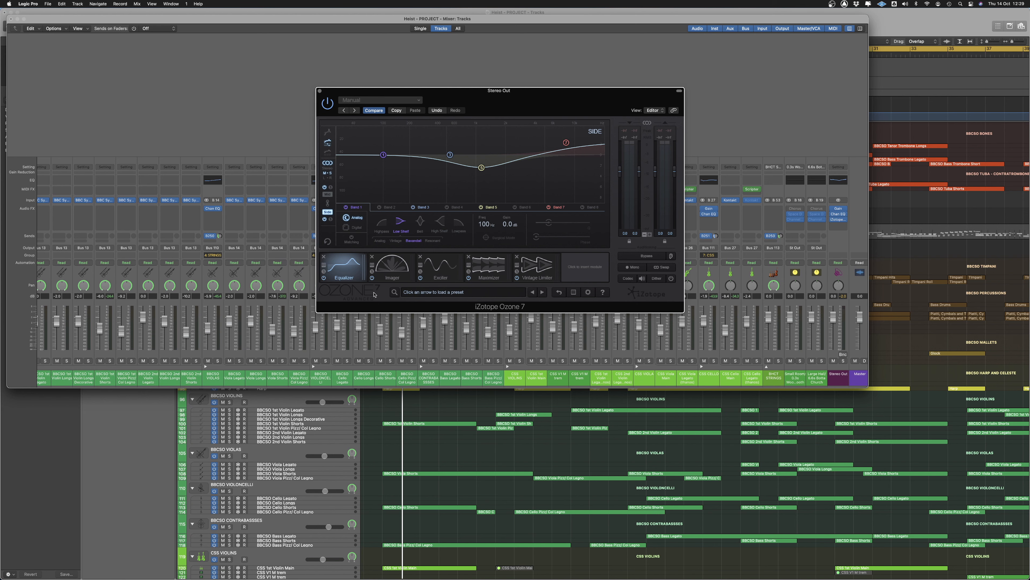
# Compare the Ozone Equalizer with the Imager module and examine the Imager's width setting for each band
pyautogui.click(396, 271)
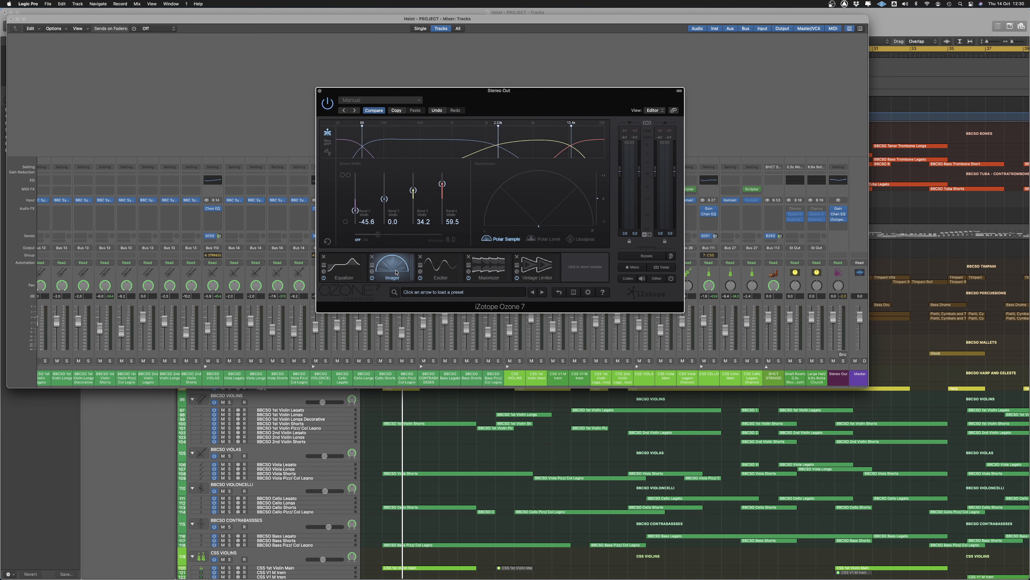
pyautogui.click(351, 273)
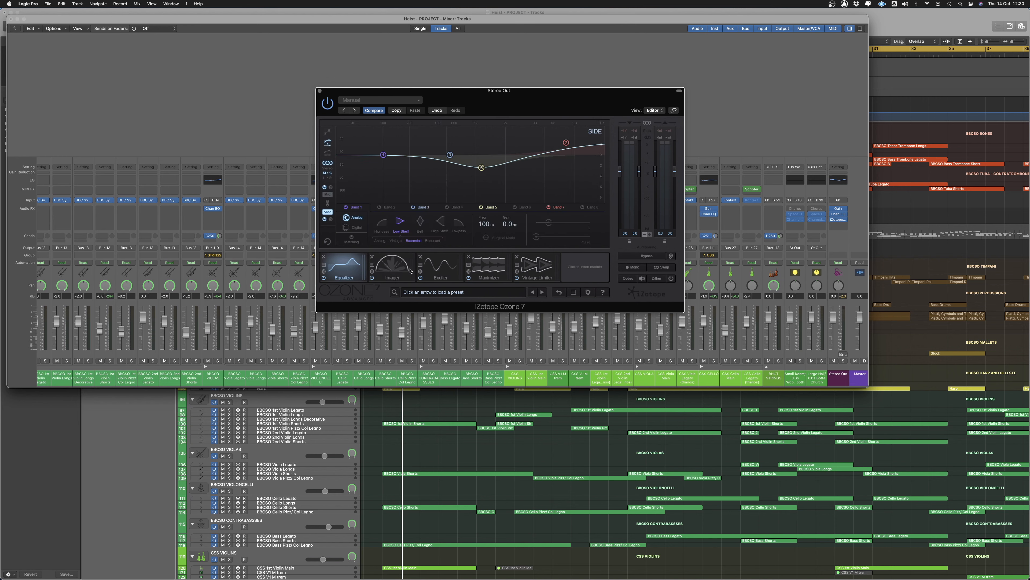
pyautogui.click(394, 271)
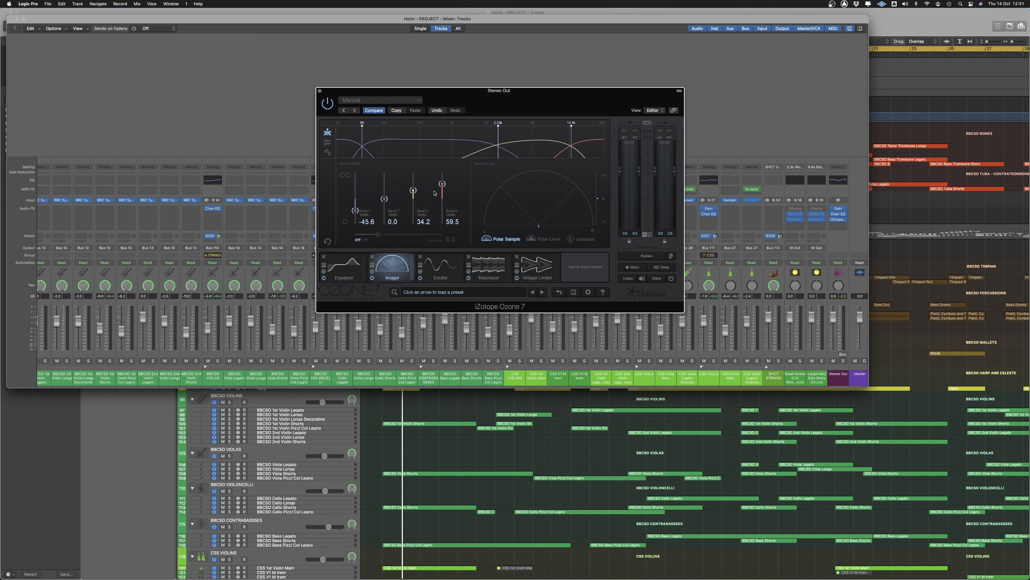
# Examine Ozone's Exciter, Maximizer and Vintage Limiter settings, and return to the Equalizer module
pyautogui.click(439, 272)
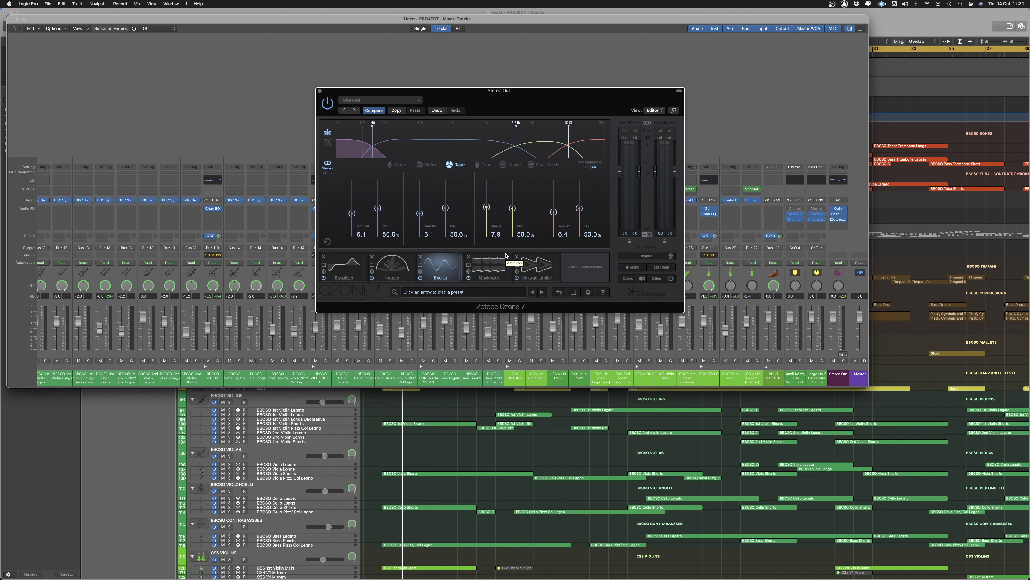
pyautogui.click(497, 271)
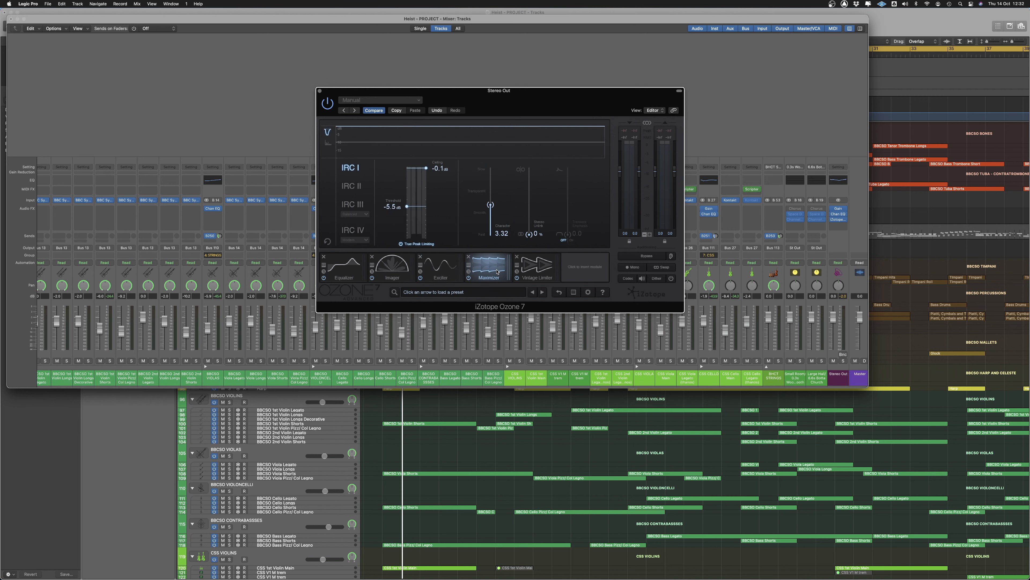
pyautogui.click(536, 272)
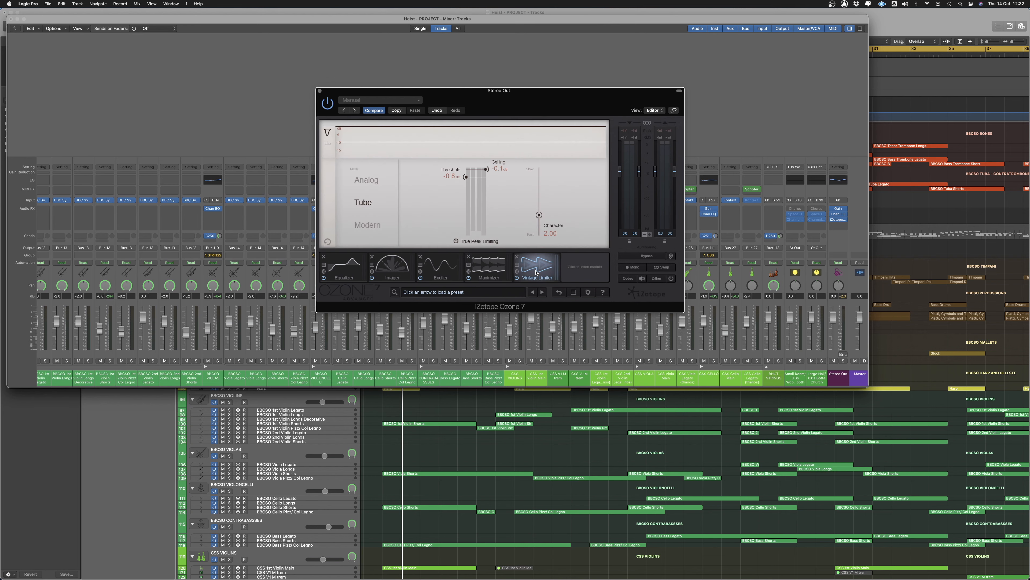
pyautogui.click(489, 272)
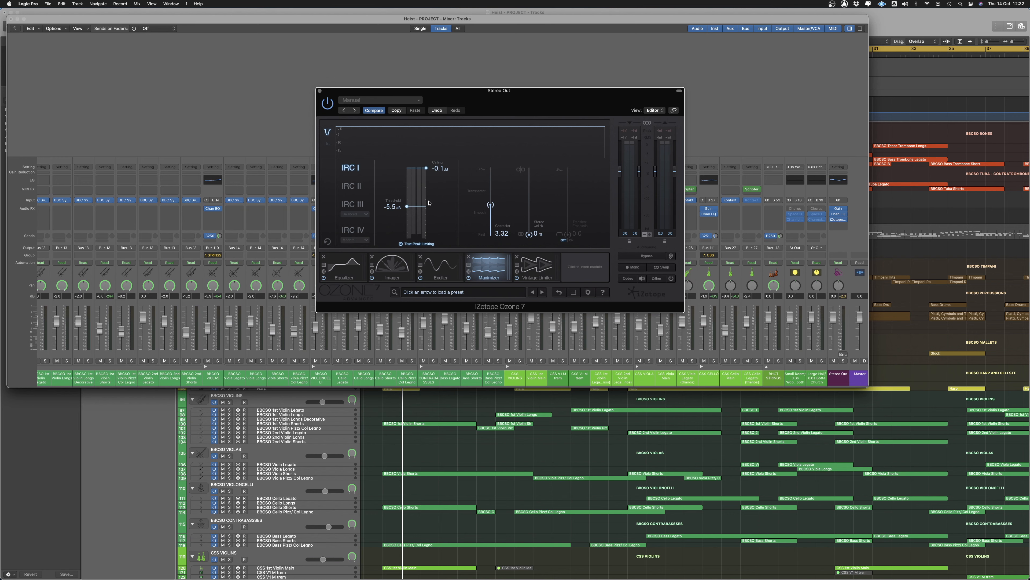
pyautogui.click(537, 270)
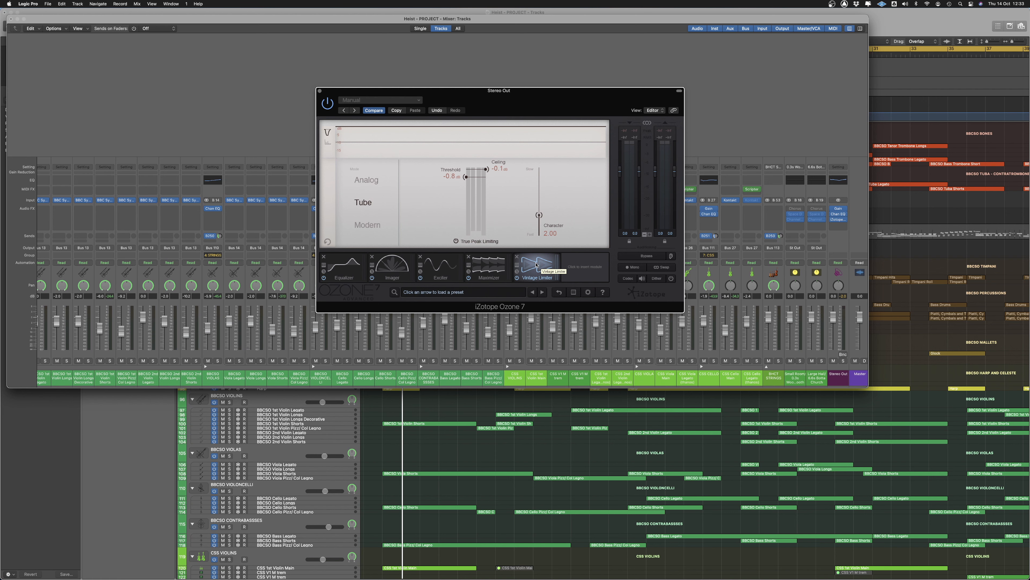
pyautogui.click(343, 274)
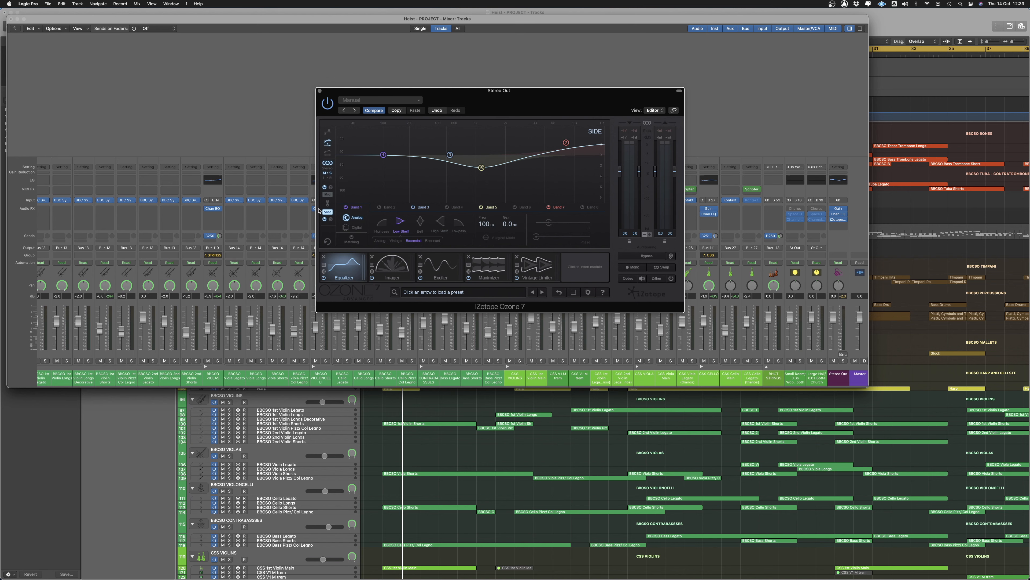
# Try different crossover frequencies between the Ozone Imager's four bands, undoing the moves along the way
pyautogui.click(394, 273)
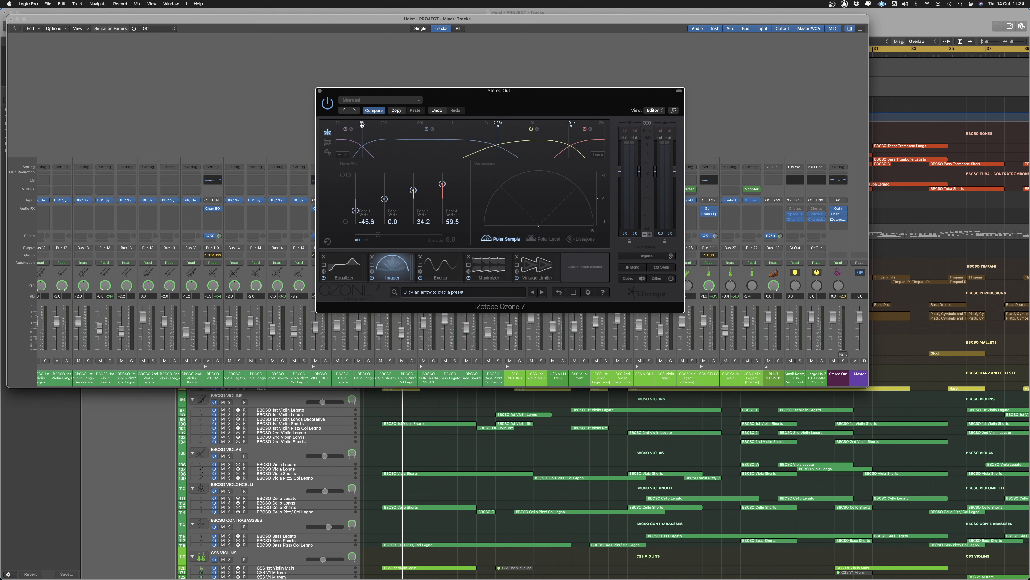
pyautogui.moveTo(362, 126); pyautogui.dragTo(355, 125)
pyautogui.moveTo(498, 126); pyautogui.dragTo(454, 130)
pyautogui.moveTo(569, 127); pyautogui.dragTo(517, 132)
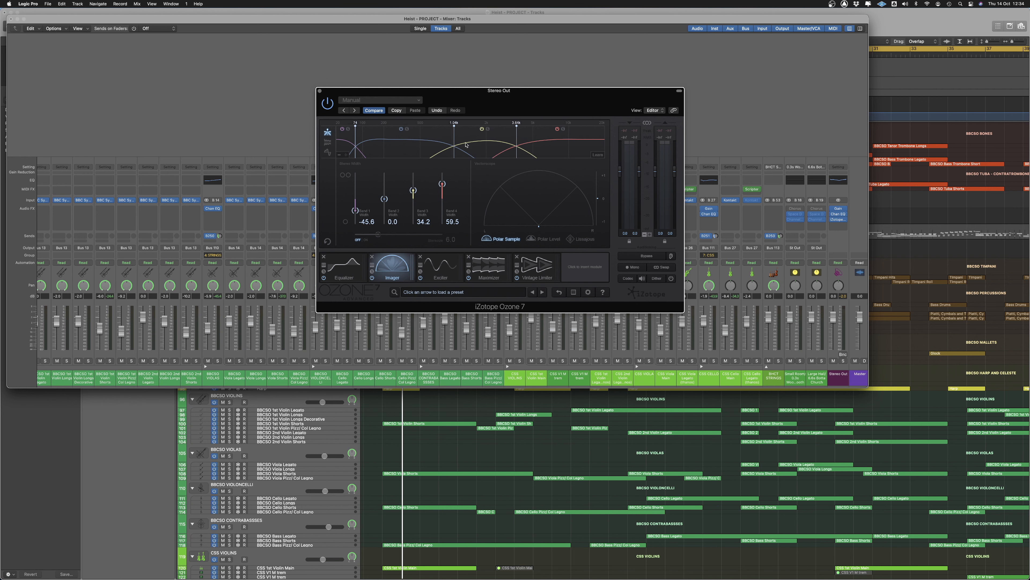
pyautogui.moveTo(454, 126); pyautogui.dragTo(461, 127)
pyautogui.moveTo(355, 125); pyautogui.dragTo(359, 126)
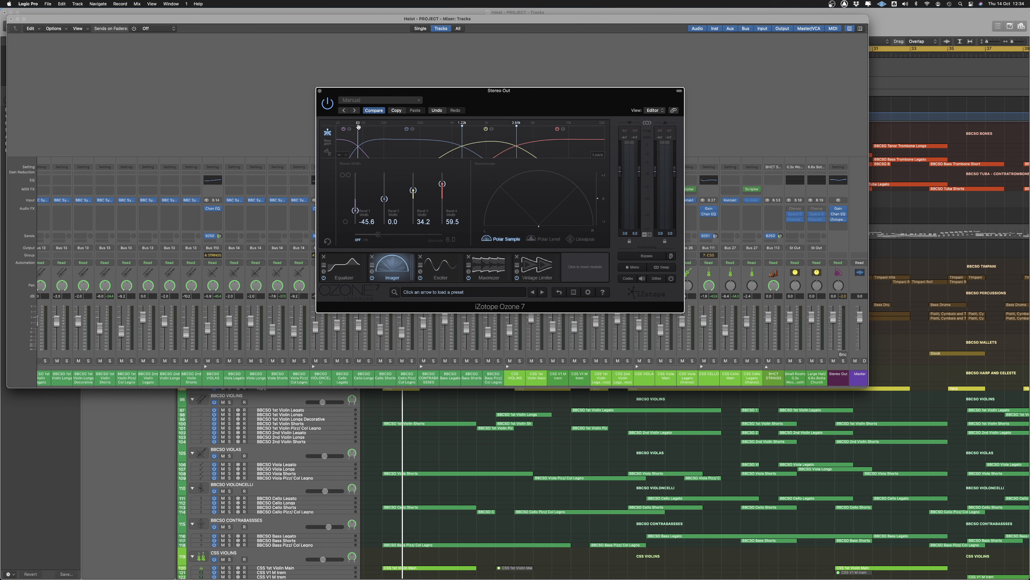
pyautogui.click(438, 112)
pyautogui.click(436, 111)
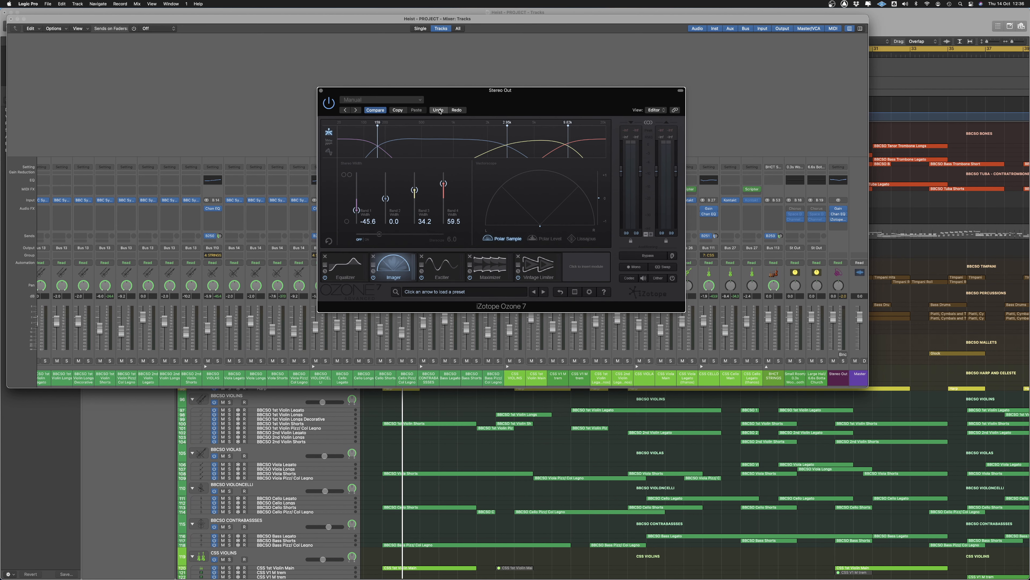
pyautogui.moveTo(507, 126); pyautogui.dragTo(496, 125)
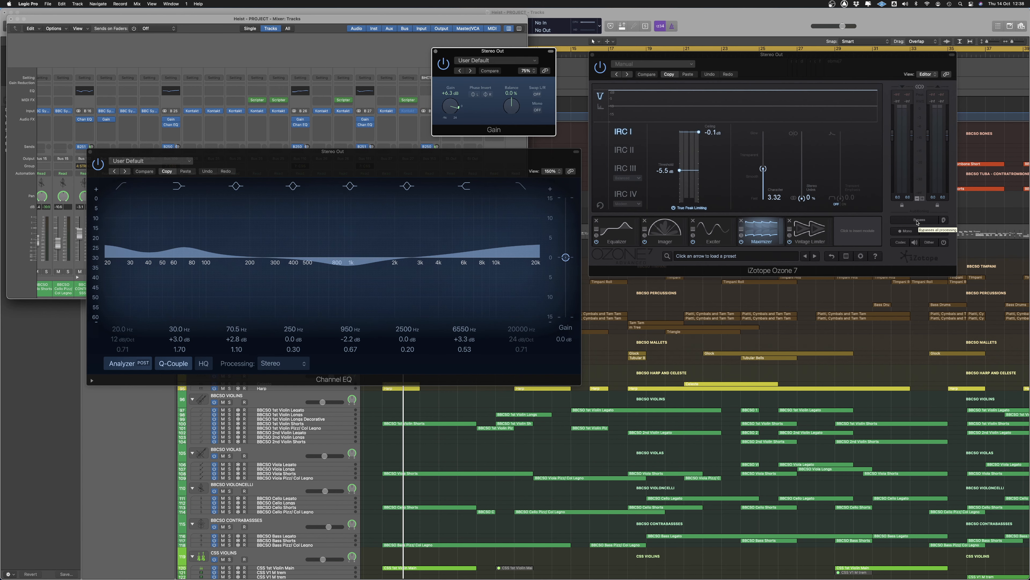
# Hide the mixer and play the project while toggling Ozone's bypass to compare processed and unprocessed sound, and stop playback
pyautogui.press('space')
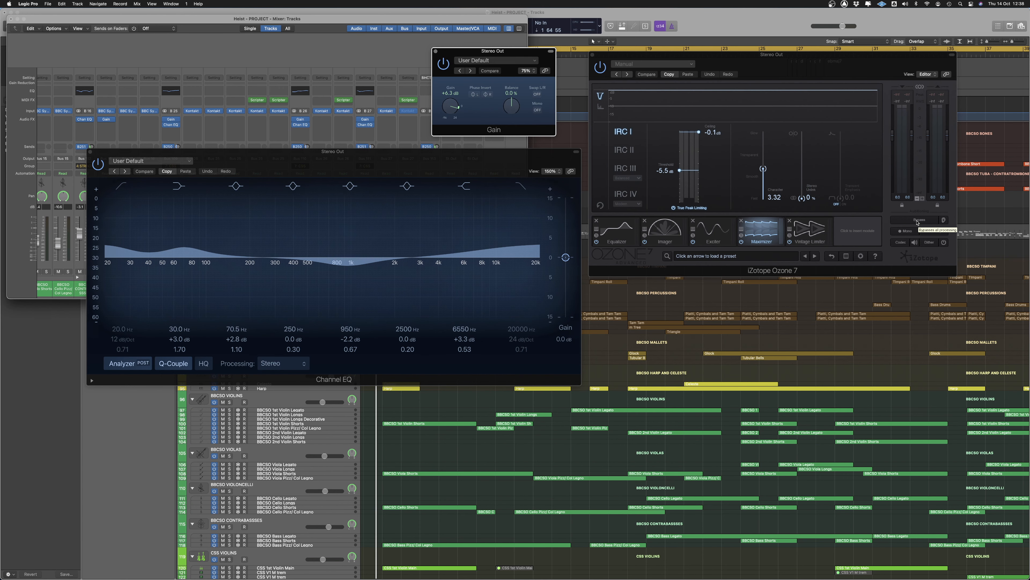
pyautogui.press('x')
pyautogui.click(917, 221)
pyautogui.click(915, 222)
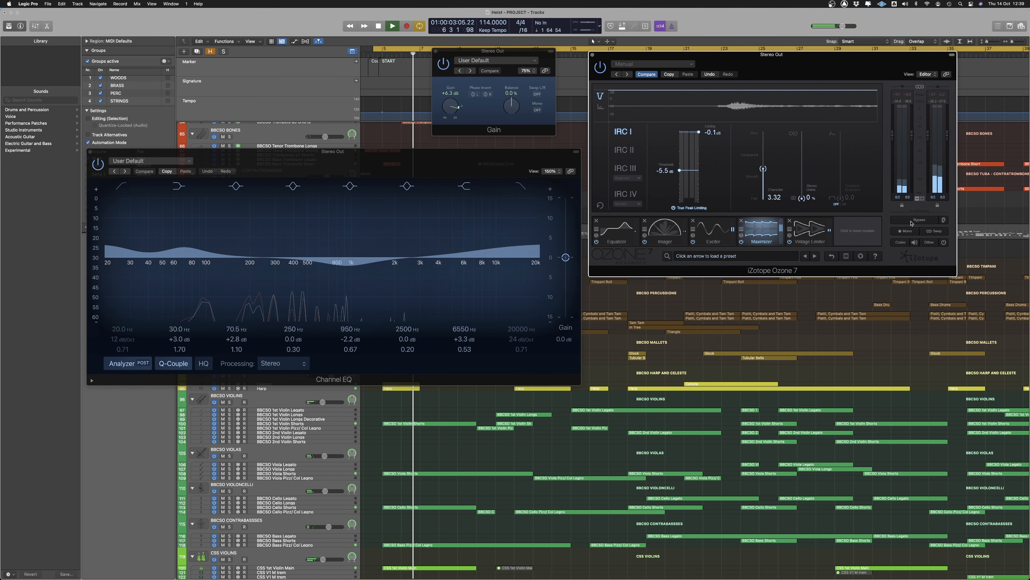
pyautogui.click(911, 222)
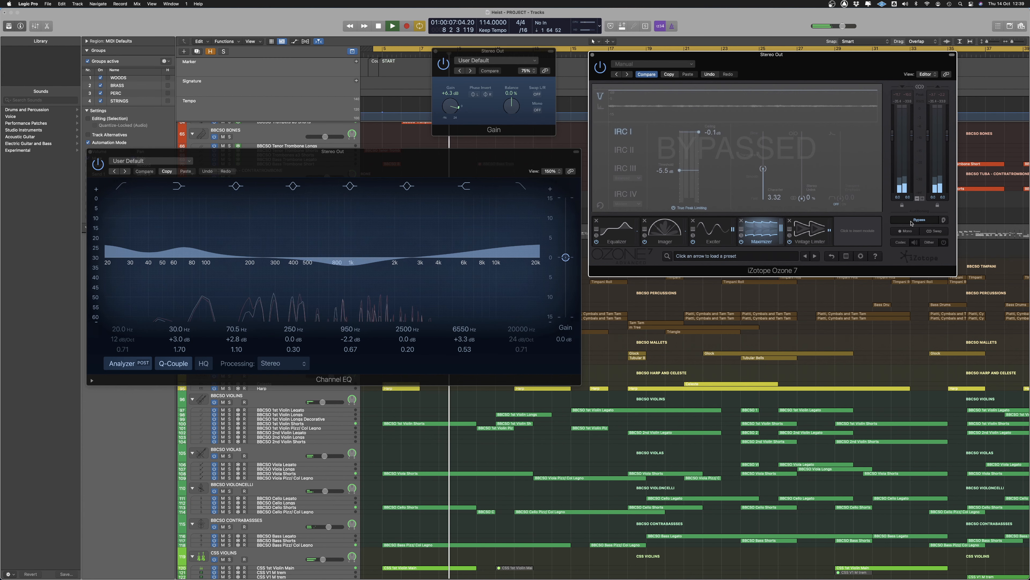
pyautogui.press('space')
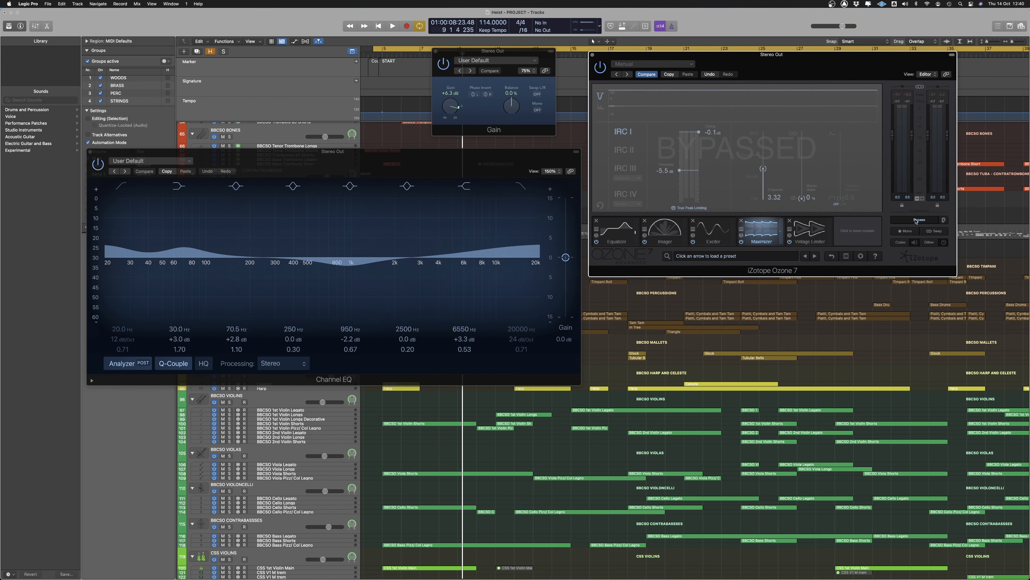
# Enable gain matching for Ozone's bypass, compare bypassed and processed sound during playback, and leave Ozone active
pyautogui.click(943, 221)
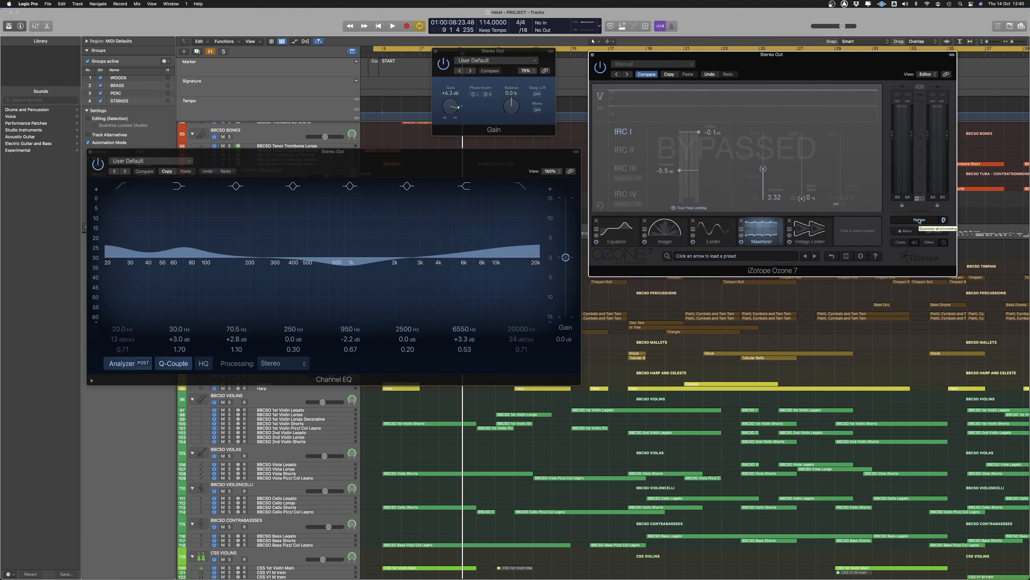
pyautogui.click(920, 220)
pyautogui.press('space')
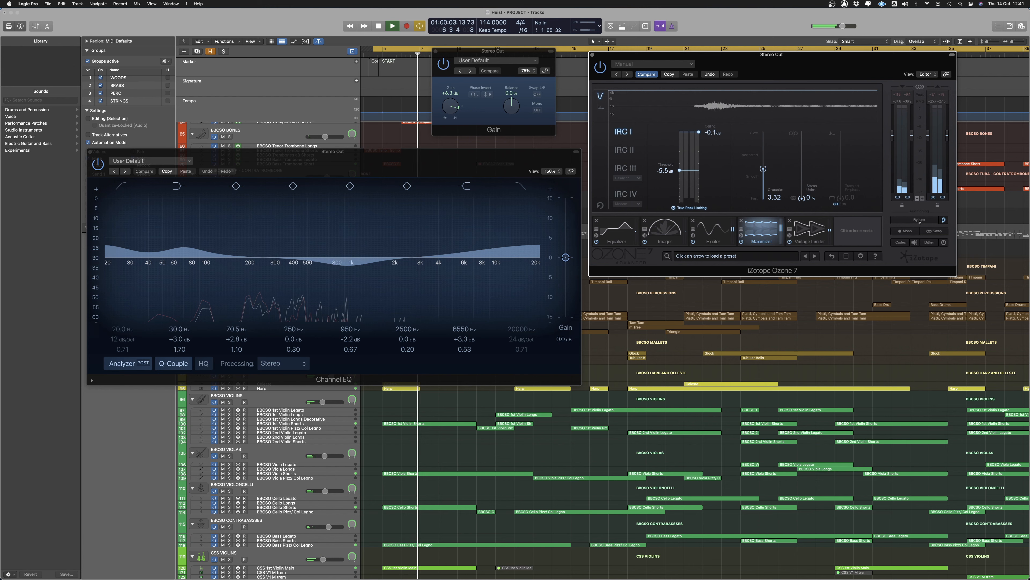
pyautogui.click(919, 220)
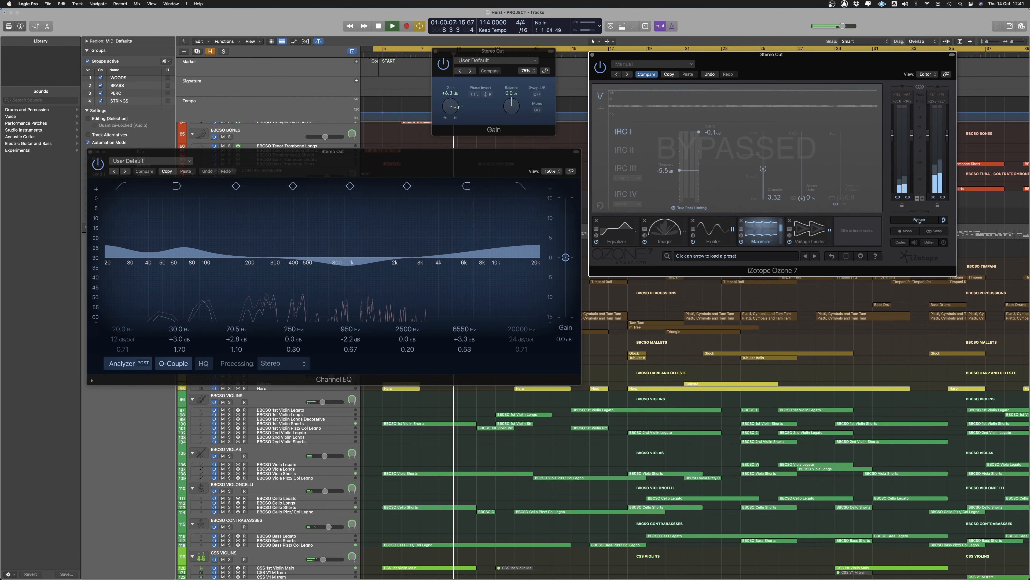
pyautogui.click(919, 220)
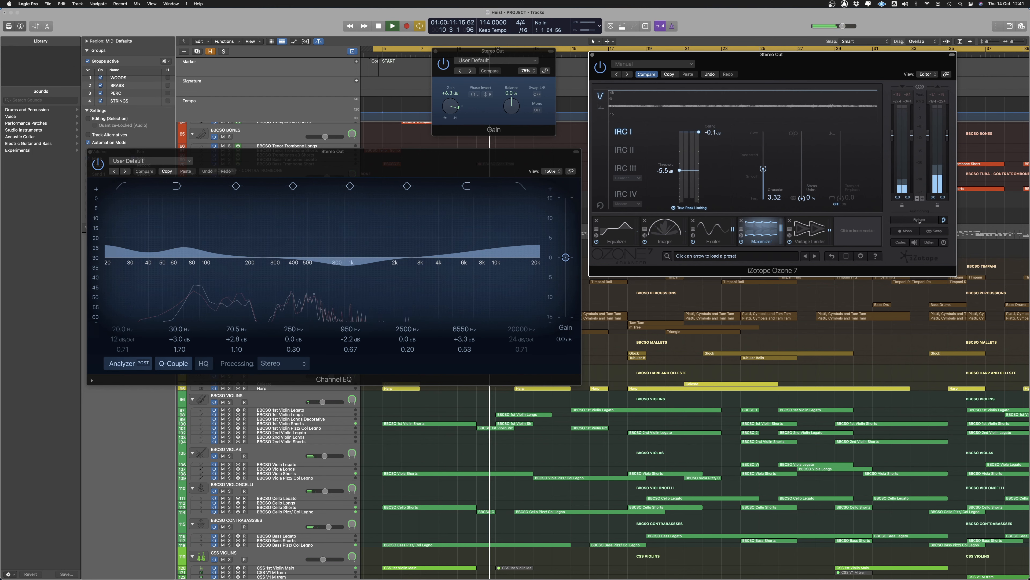
pyautogui.click(919, 220)
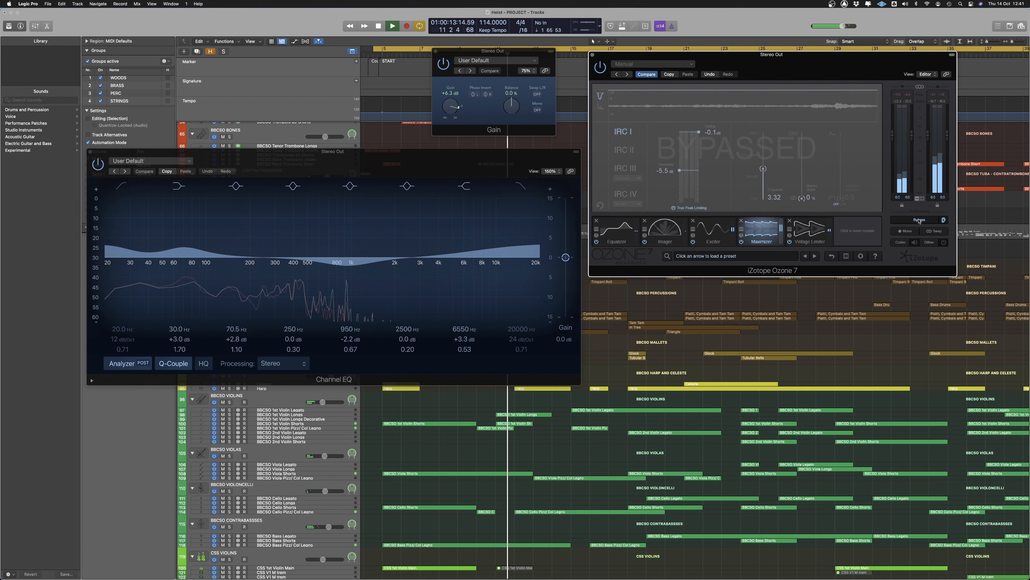
pyautogui.press('space')
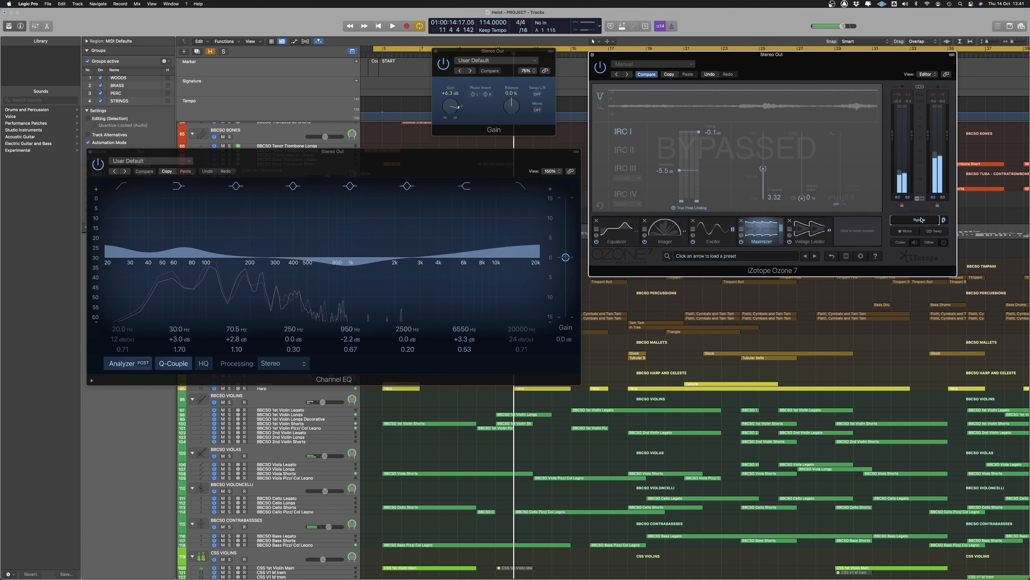
pyautogui.click(920, 220)
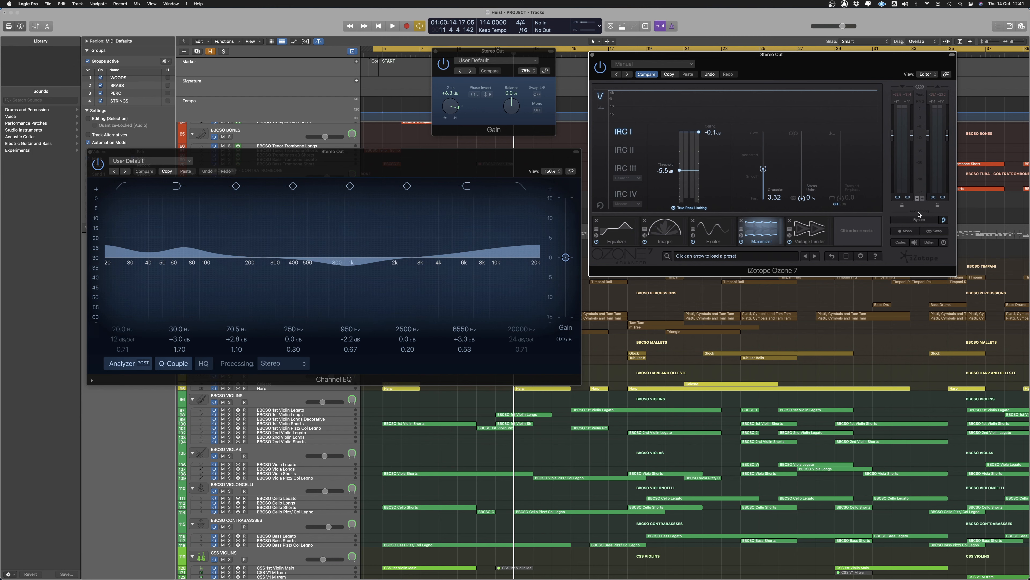
# Show Ozone's Exciter module and turn off gain matching for the bypass
pyautogui.click(719, 237)
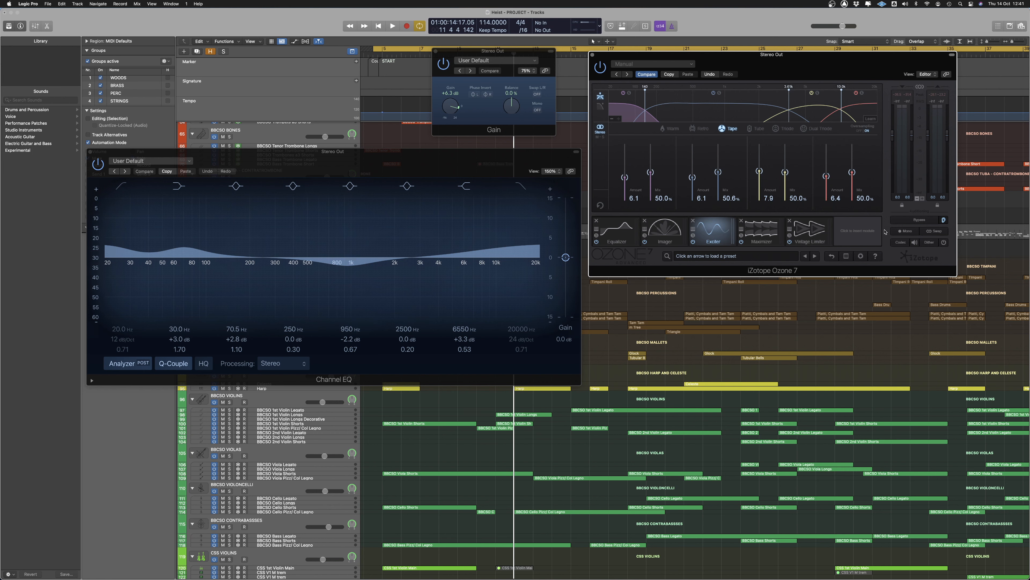
pyautogui.click(944, 221)
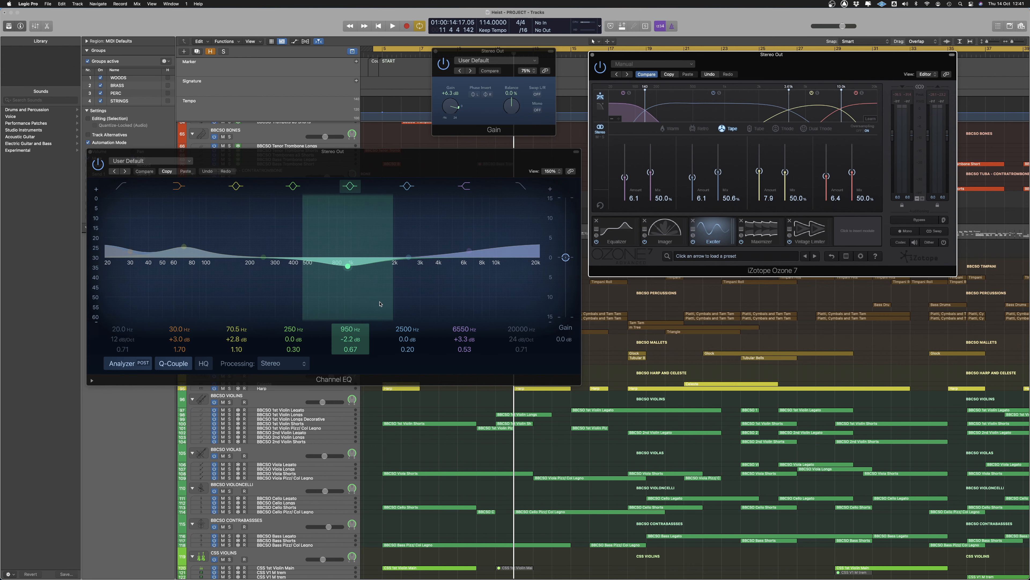
# Review the Channel EQ's processing modes, from Stereo and Left/Right Only to Mid Only and Side Only, and leave it on Stereo
pyautogui.click(305, 366)
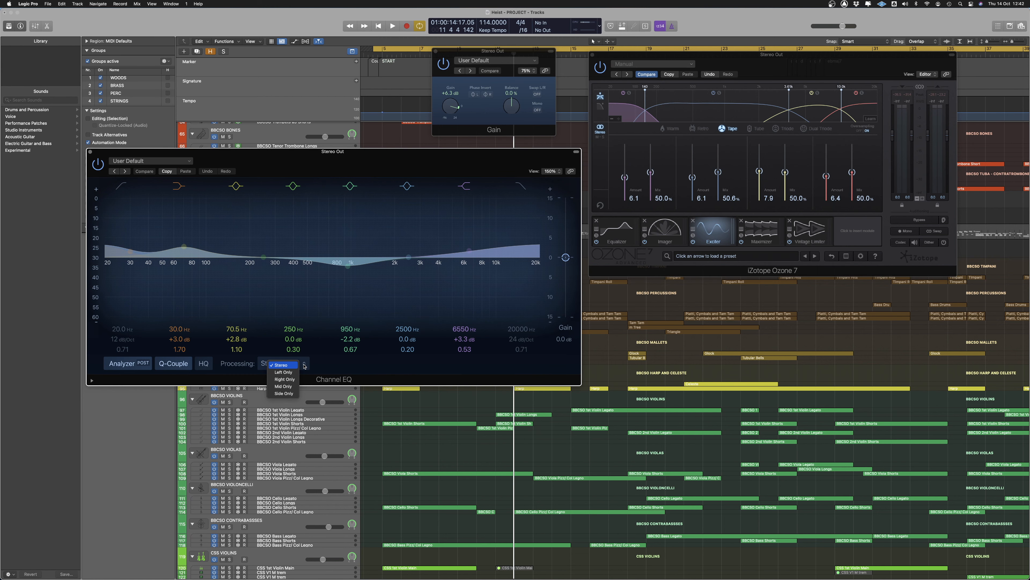
pyautogui.click(347, 366)
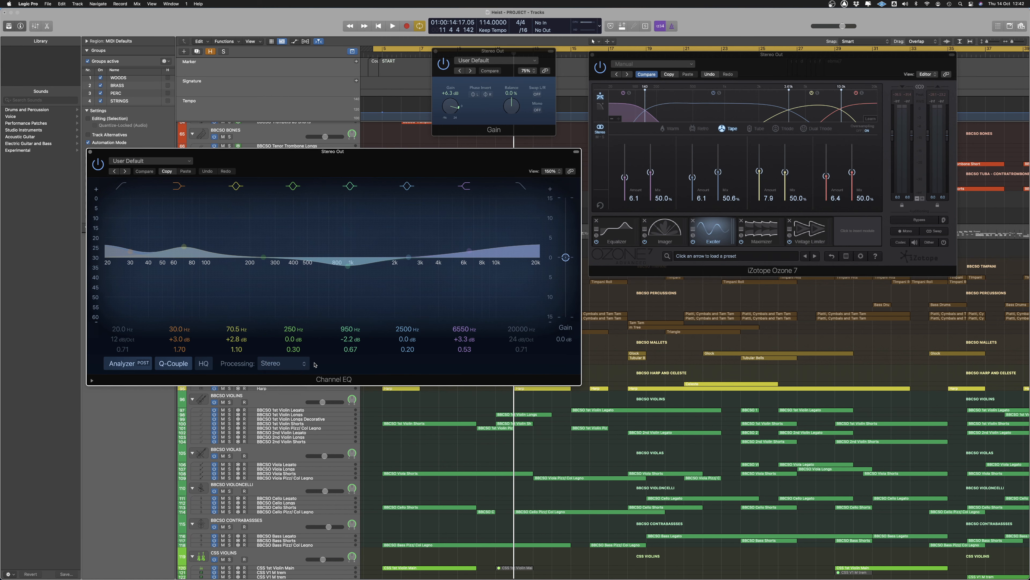
pyautogui.click(298, 365)
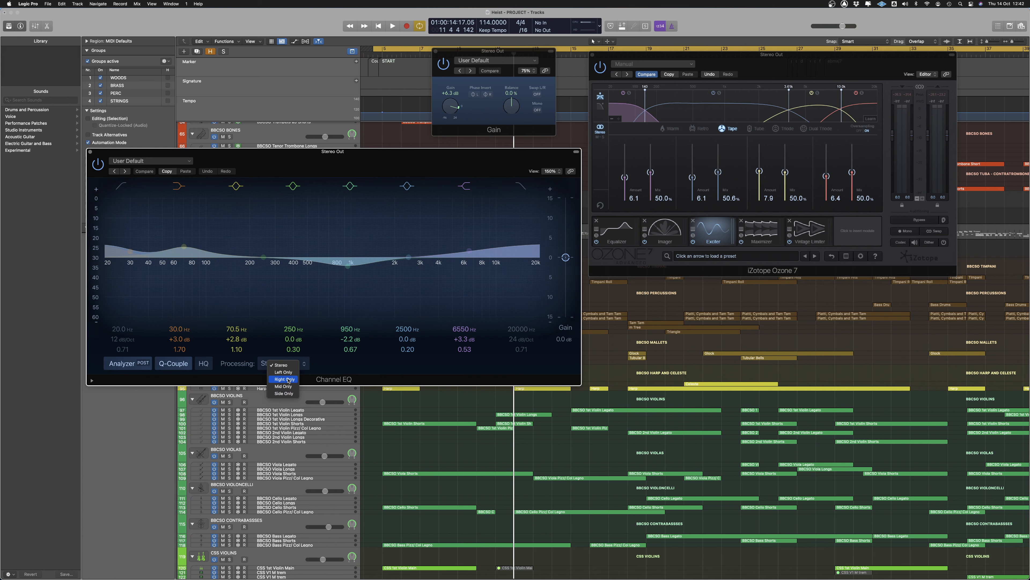
pyautogui.click(290, 364)
pyautogui.click(290, 364)
pyautogui.click(283, 388)
pyautogui.click(285, 364)
pyautogui.click(282, 364)
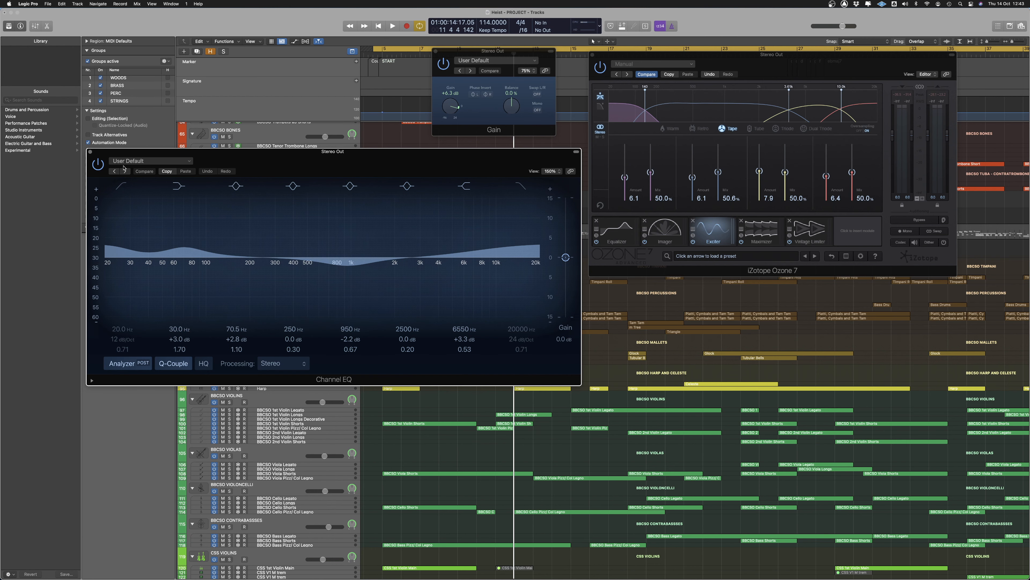
# Play the project while switching the Channel EQ off and on twice to compare the sound, leave it active and stop playback
pyautogui.press('space')
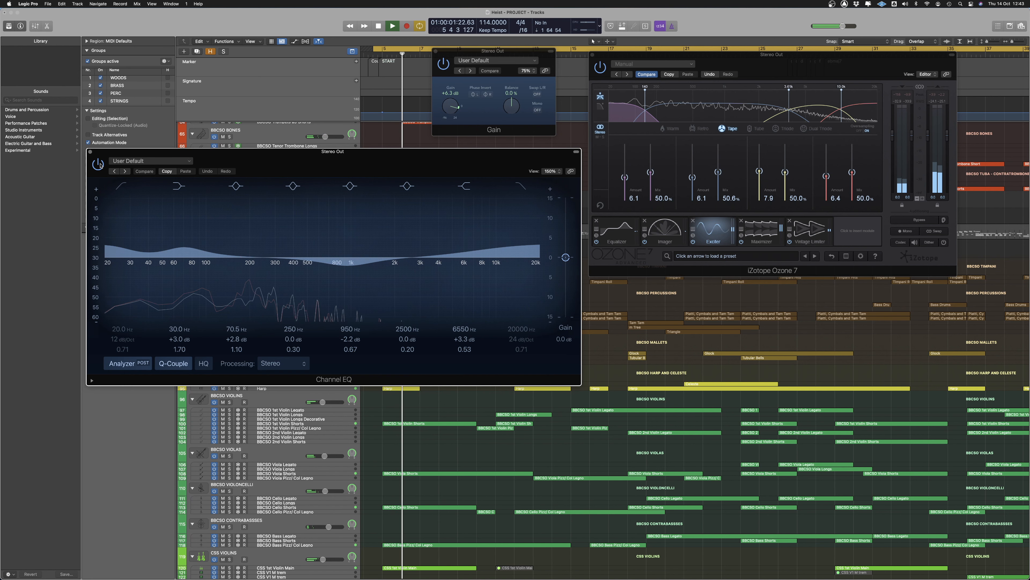
pyautogui.click(99, 165)
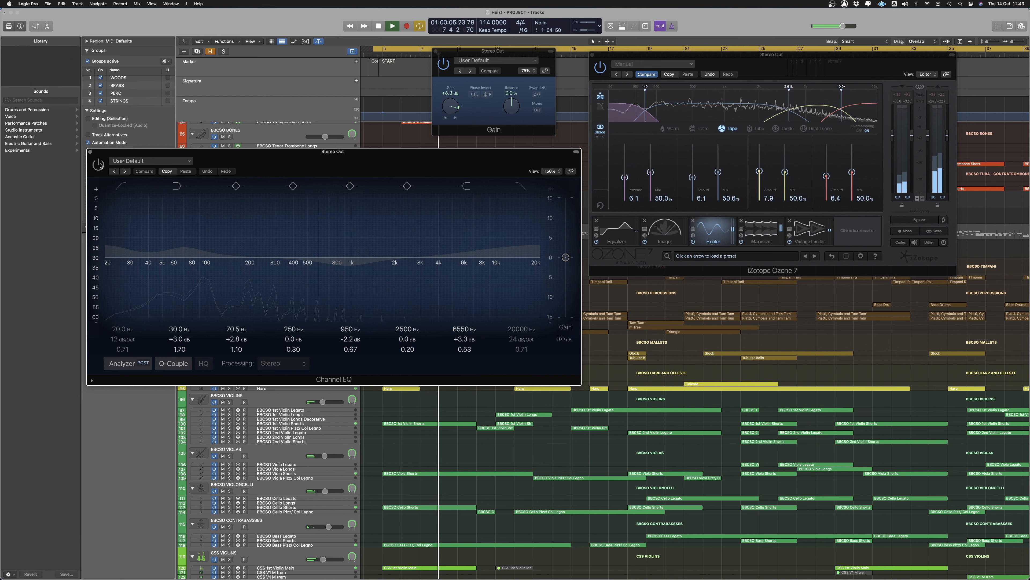
pyautogui.click(100, 165)
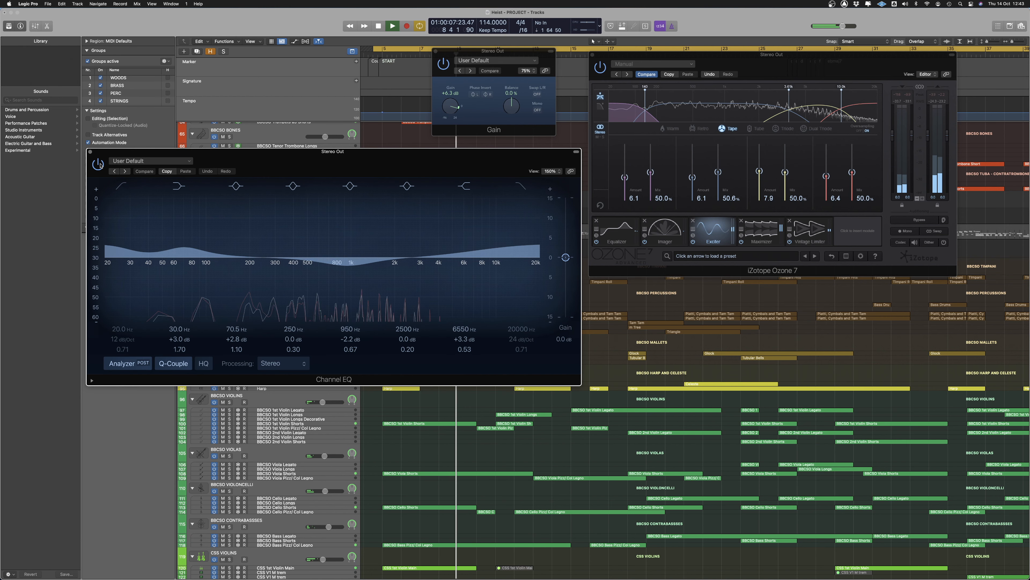
pyautogui.click(100, 165)
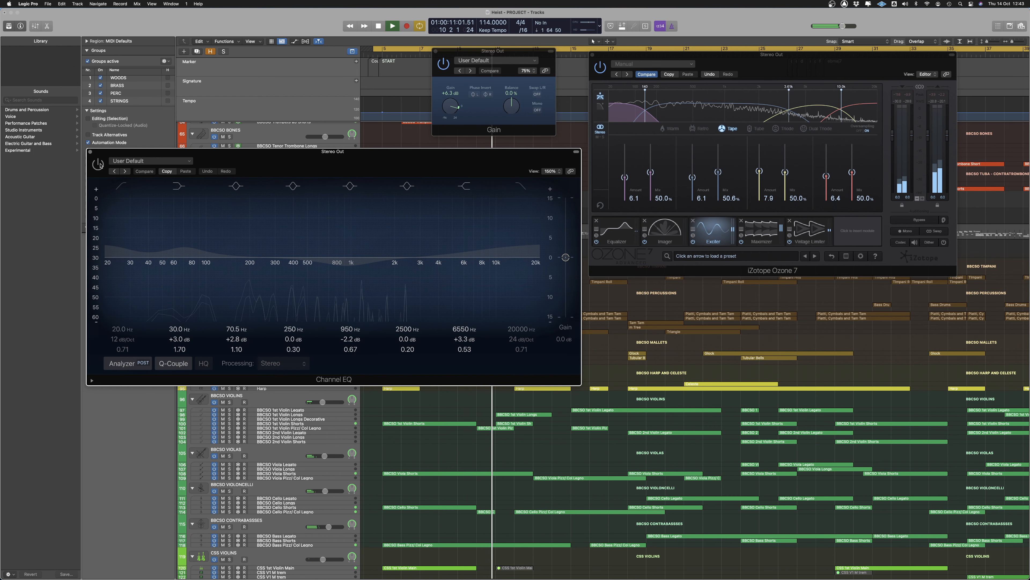
pyautogui.click(100, 164)
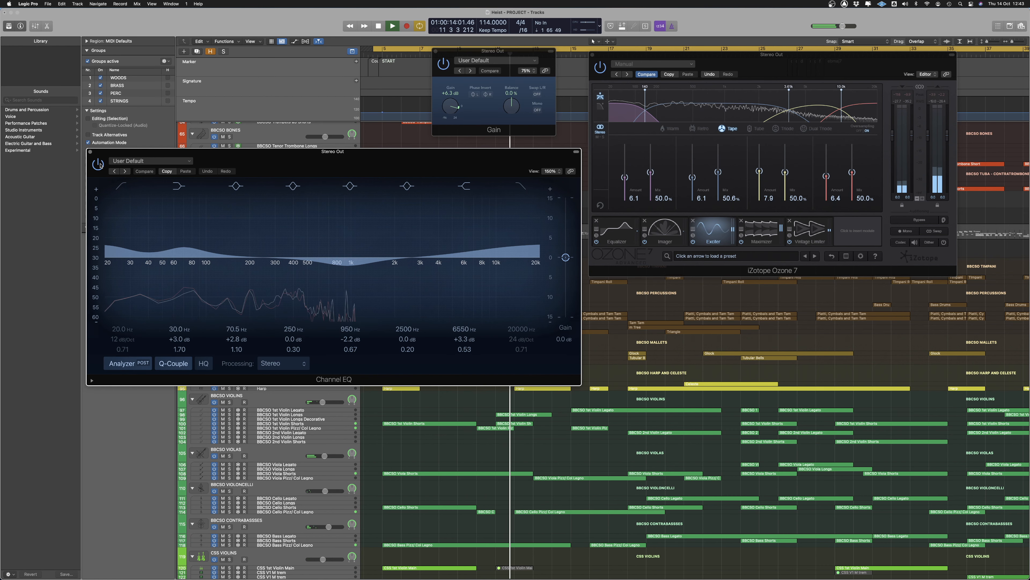
pyautogui.press('space')
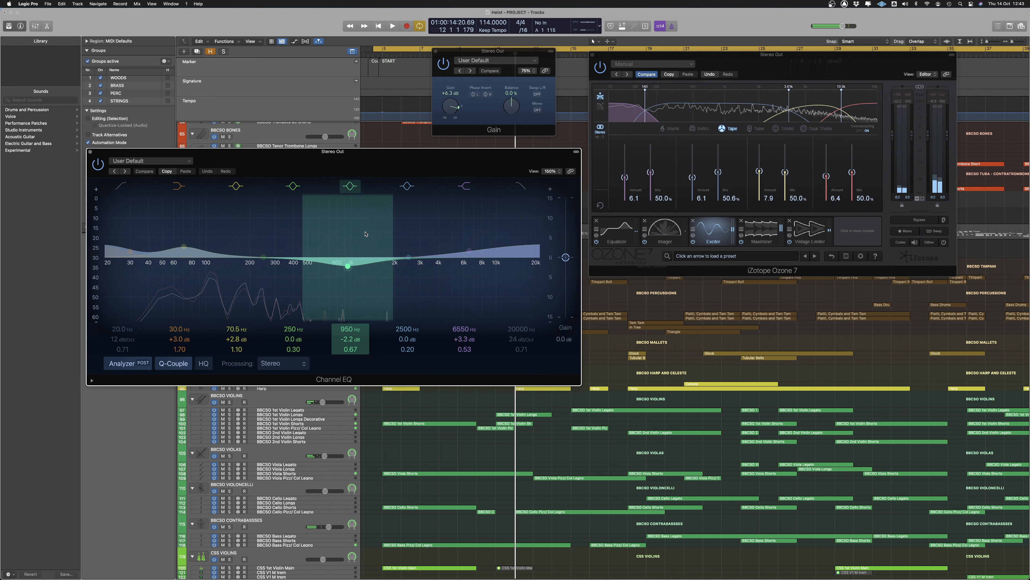